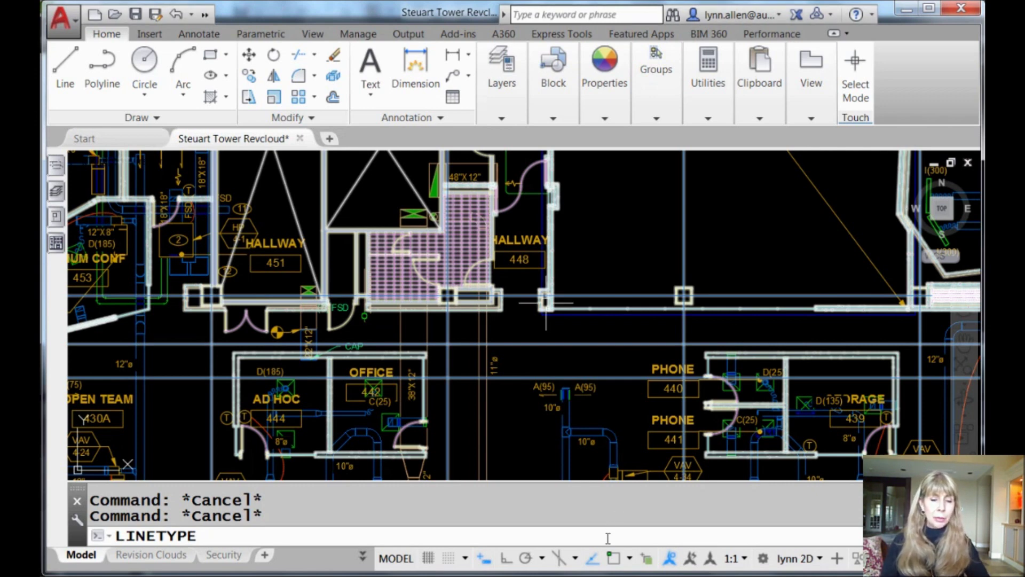
Cancel the LINETYPE command entered at the command line
{"action": "key", "text": "Escape"}
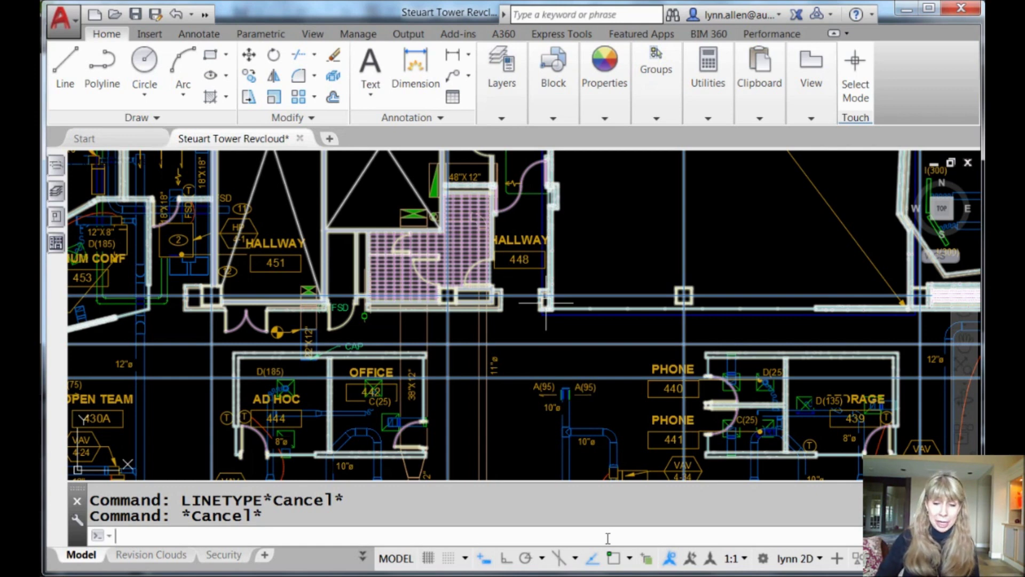
Enter LI, pick LINEWEIGHT from the autocomplete suggestions, then start typing PLAN
{"action": "type", "text": "LI"}
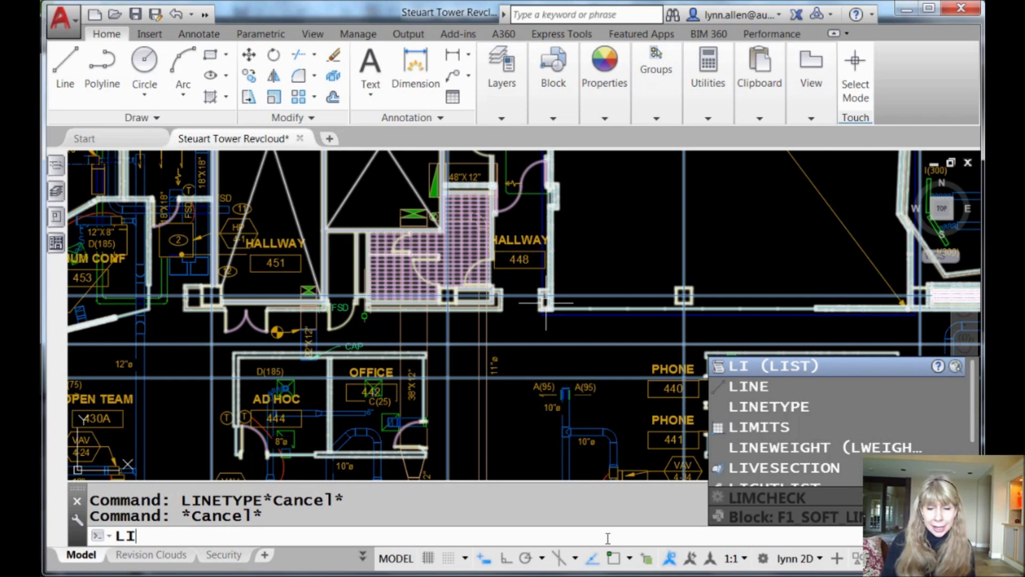
{"action": "key", "text": "Down"}
{"action": "key", "text": "Down"}
{"action": "key", "text": "Down"}
{"action": "key", "text": "Down"}
{"action": "key", "text": "Down"}
{"action": "key", "text": "Down"}
{"action": "key", "text": "Down"}
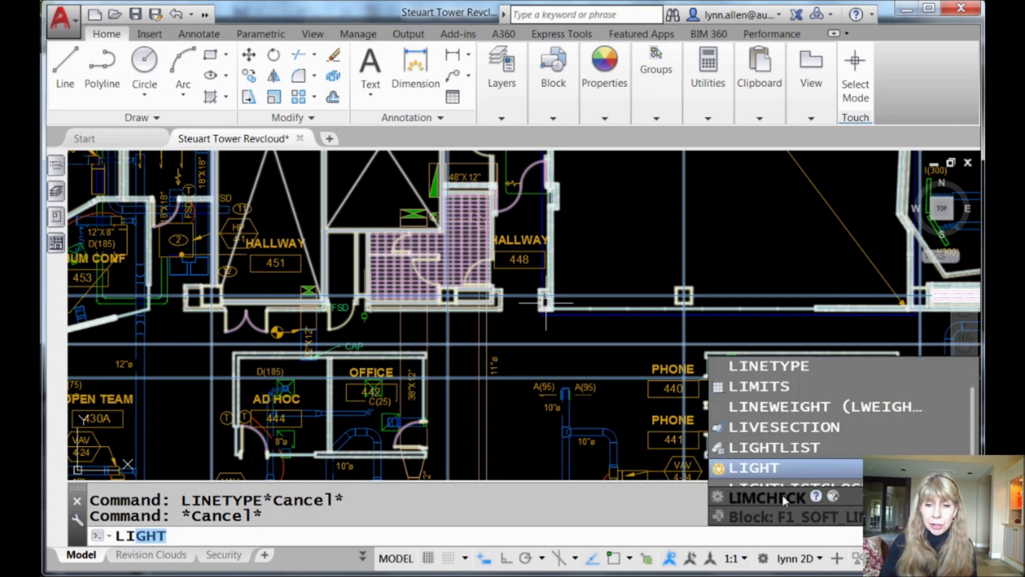
{"action": "key", "text": "Up"}
{"action": "key", "text": "Up"}
{"action": "key", "text": "Up"}
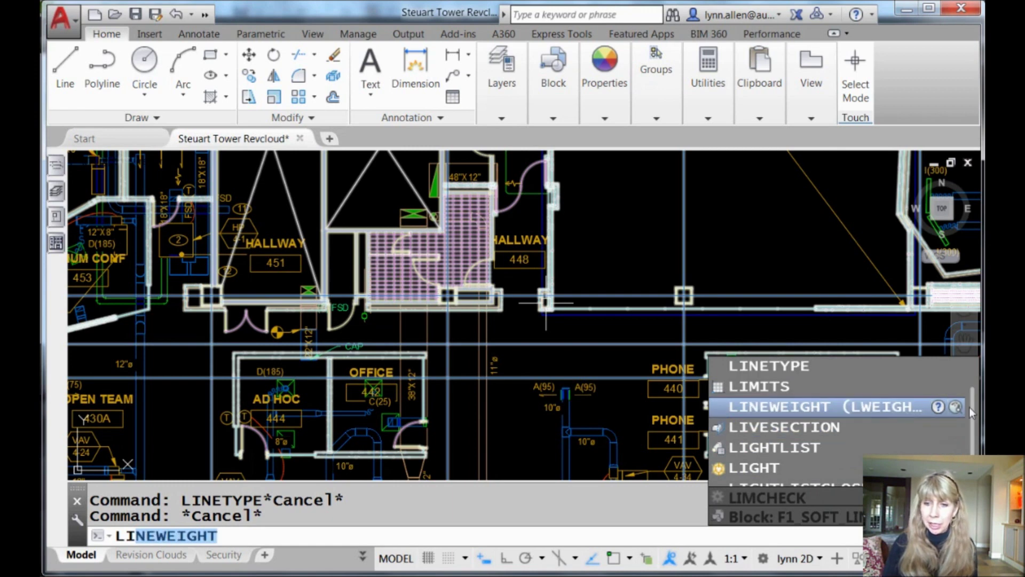
{"action": "left_click_drag", "start_coordinate": [971, 402], "coordinate": [971, 370]}
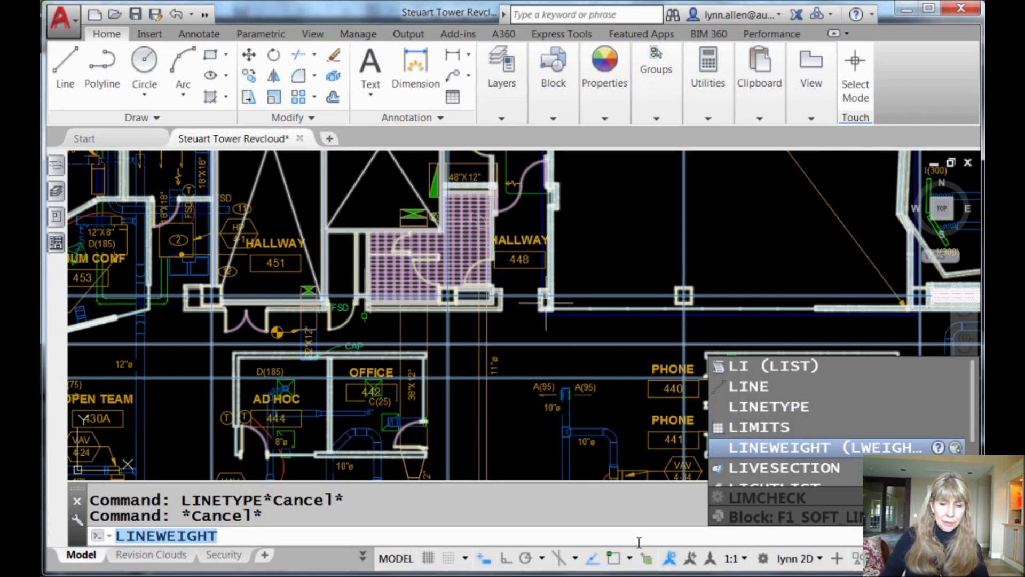
{"action": "type", "text": "PLANE"}
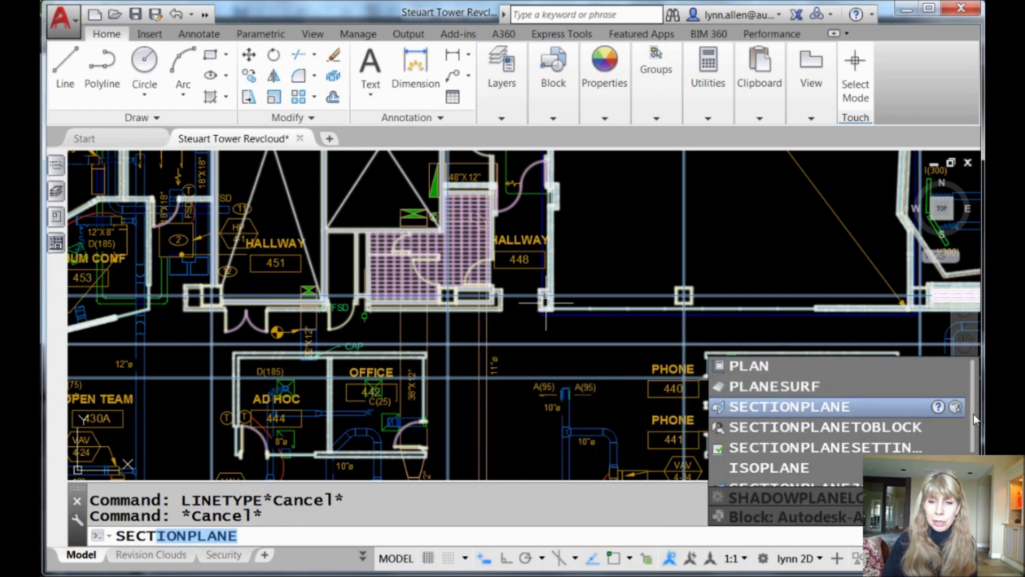
Browse the PLAN mid-string matches like SECTIONPLANE and EXPLAN, then clear the command line
{"action": "scroll", "coordinate": [972, 416], "scroll_direction": "down", "scroll_amount": 1}
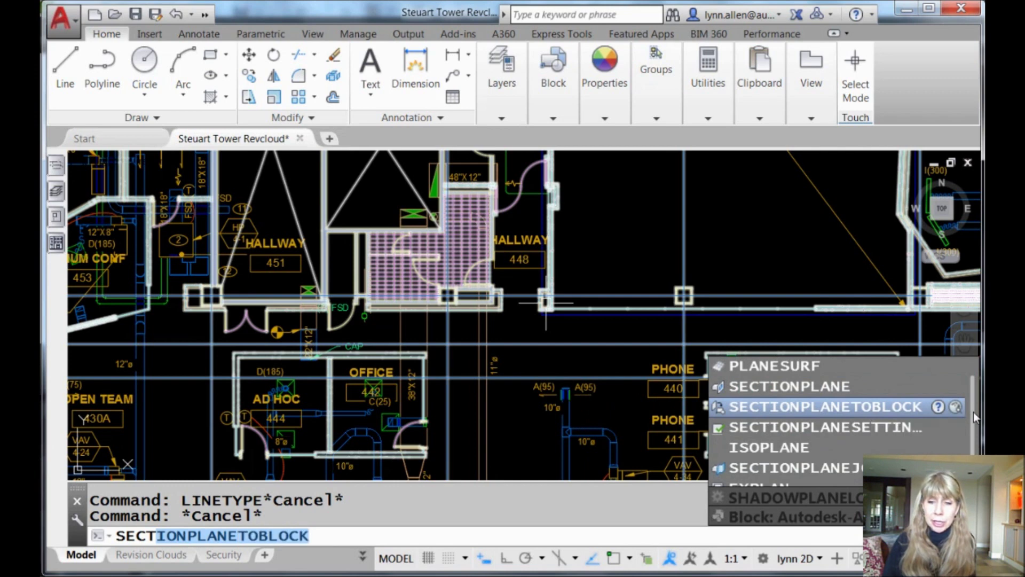
{"action": "scroll", "coordinate": [973, 421], "scroll_direction": "down", "scroll_amount": 1}
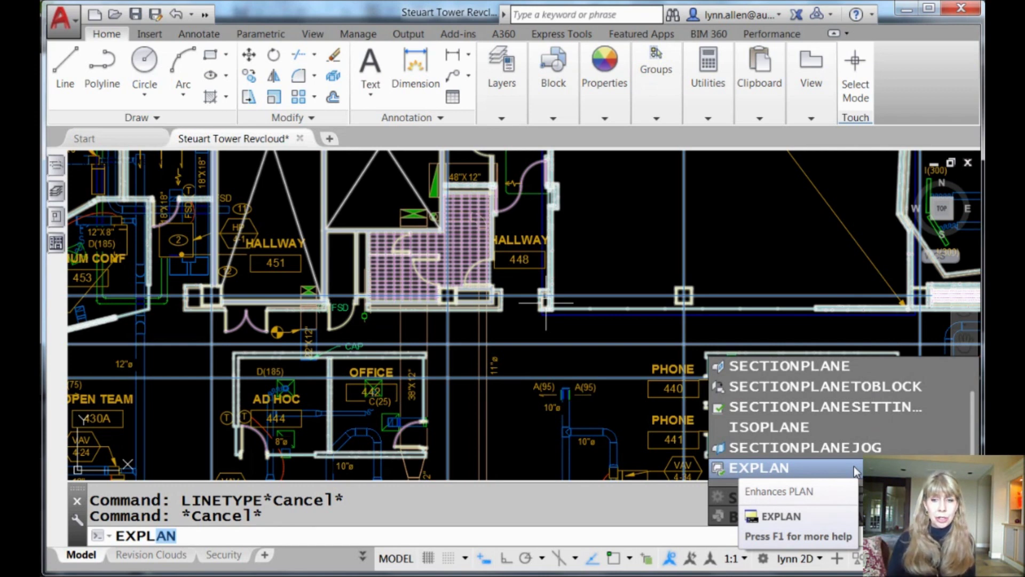
{"action": "double_click", "coordinate": [550, 538]}
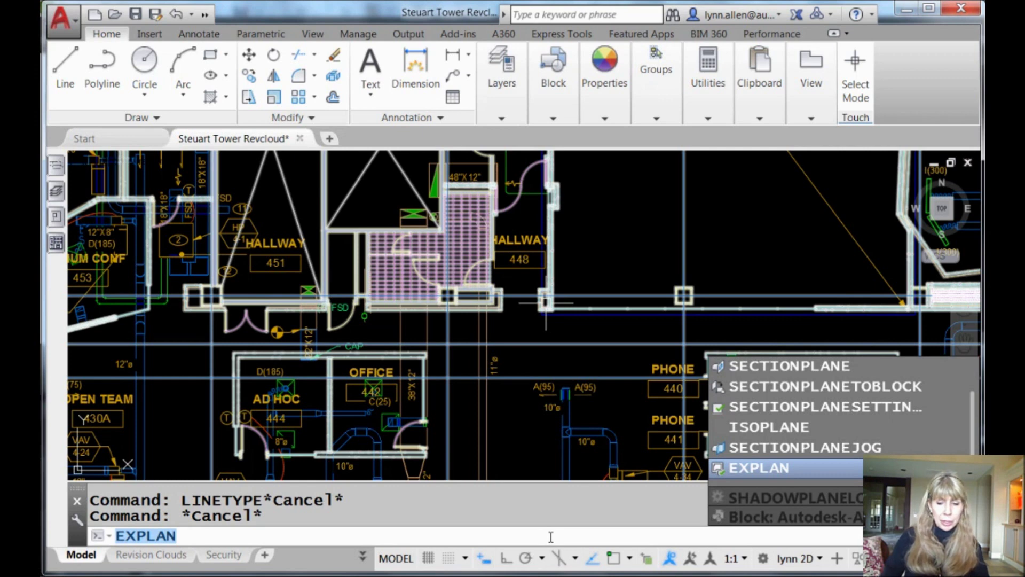
{"action": "type", "text": "LI"}
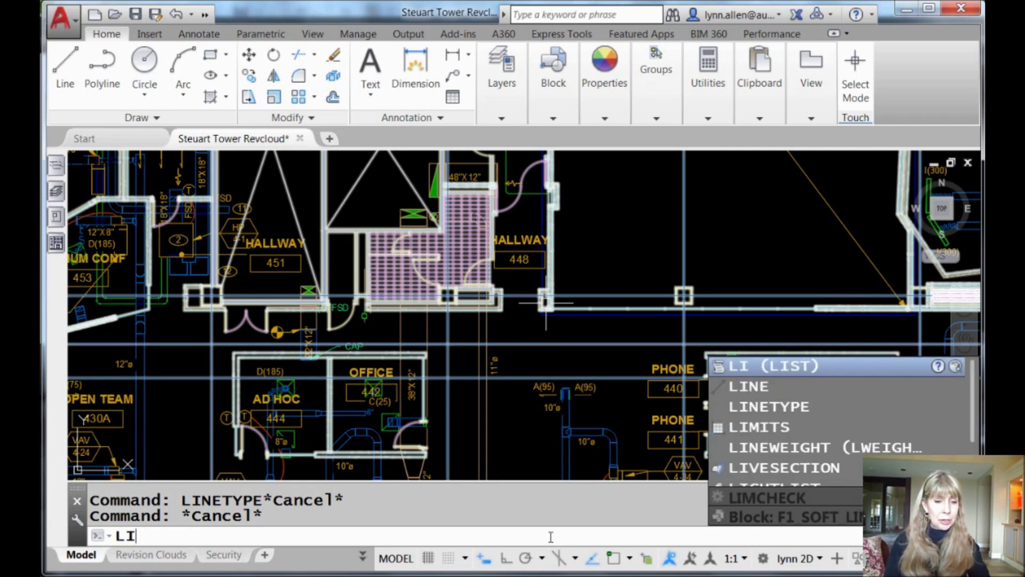
{"action": "key", "text": "BackSpace"}
{"action": "key", "text": "BackSpace"}
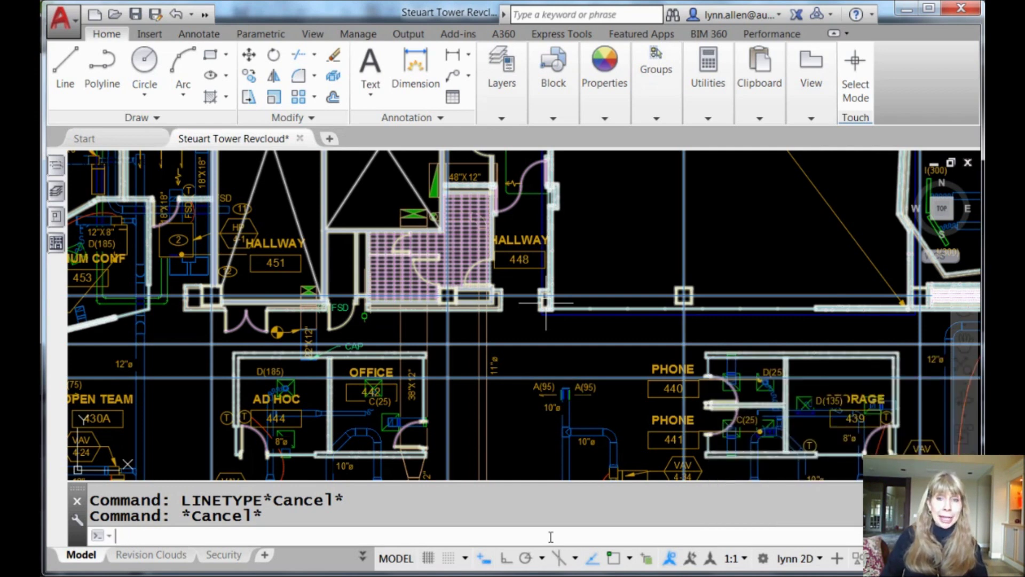
Enter 'input' and run the suggested INPUTSEARCHOPTIONS command
{"action": "type", "text": "input"}
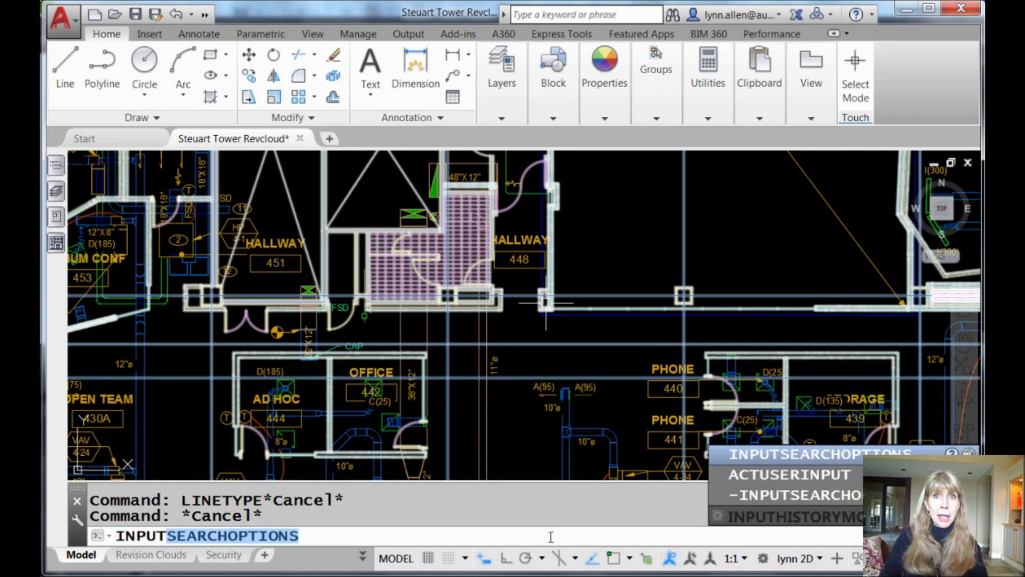
{"action": "key", "text": "Return"}
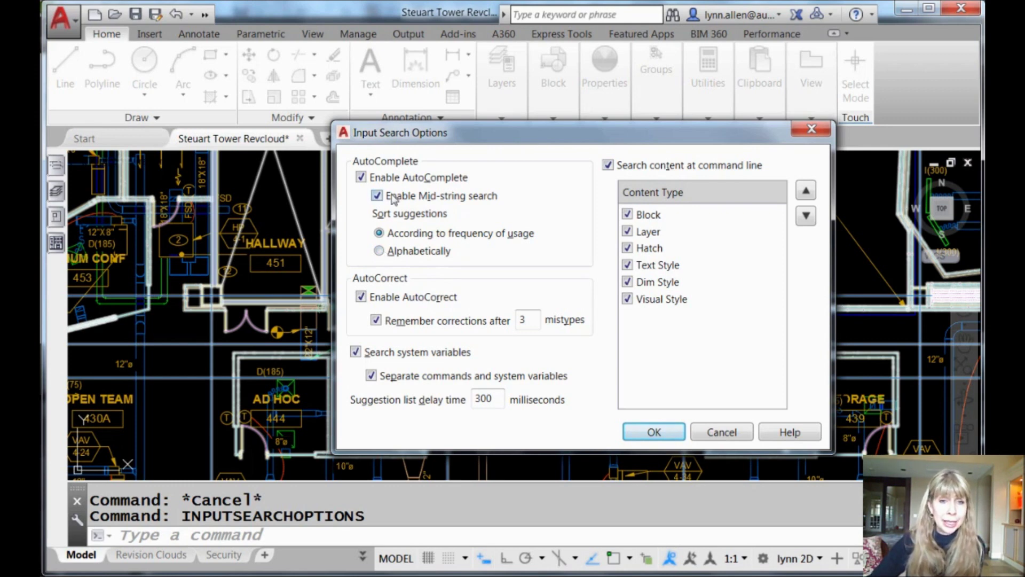
Turn off Enable AutoComplete and confirm the Input Search Options dialog with OK
{"action": "left_click", "coordinate": [360, 178]}
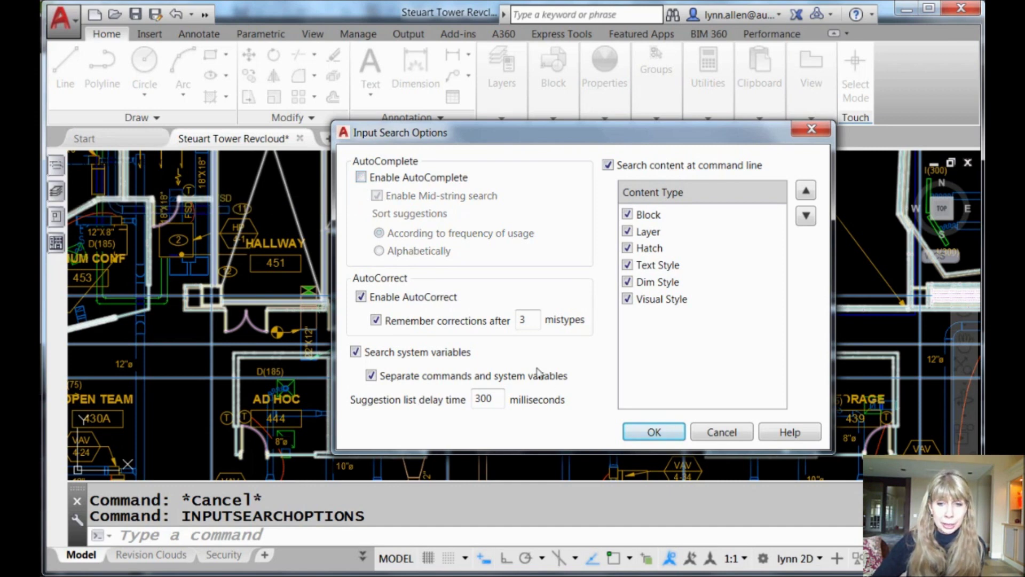
{"action": "left_click", "coordinate": [668, 433]}
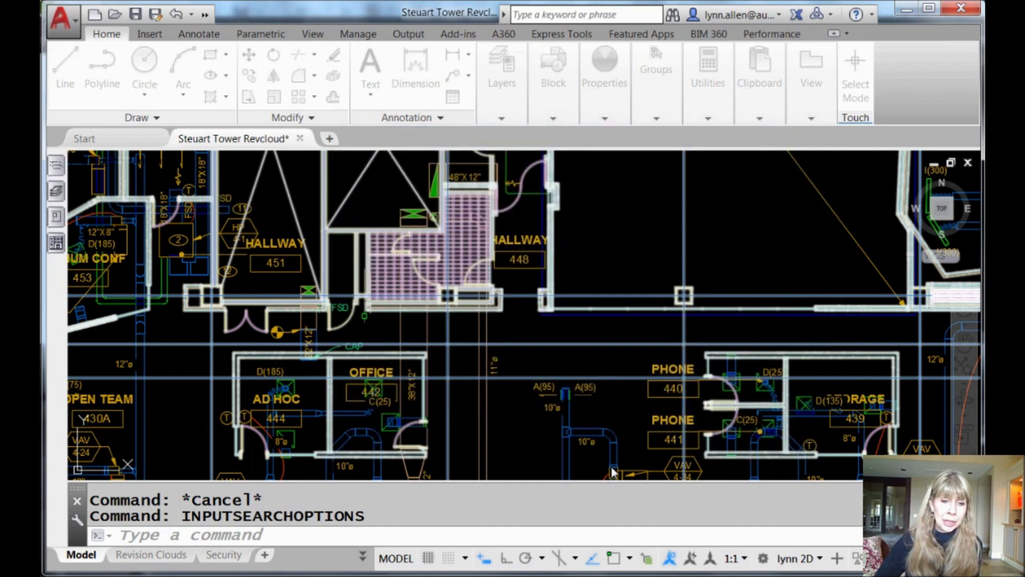
{"action": "left_click", "coordinate": [527, 536]}
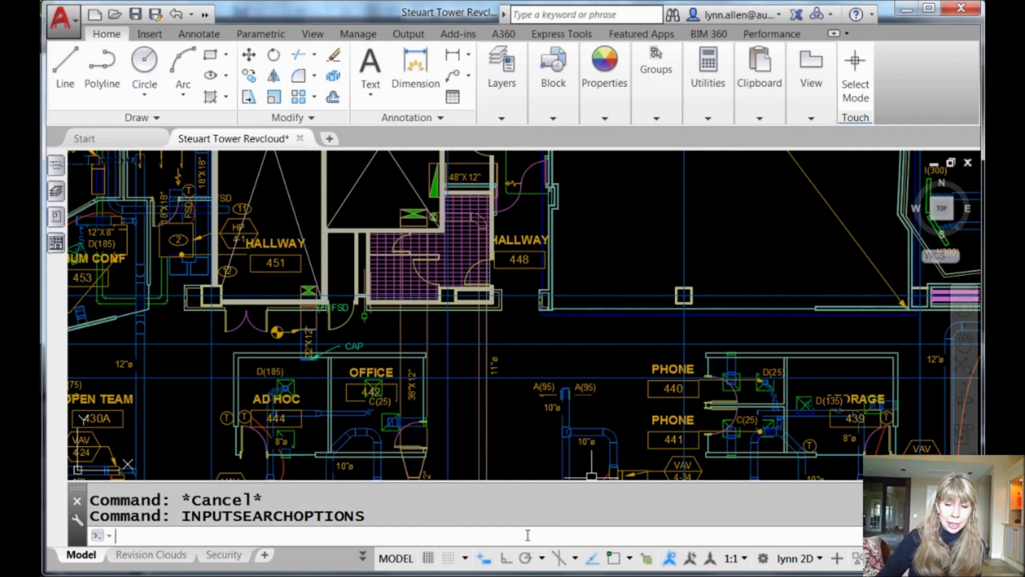
Try LI, clear it, then enter 'inputsea', which is rejected as an unknown command
{"action": "type", "text": "LI"}
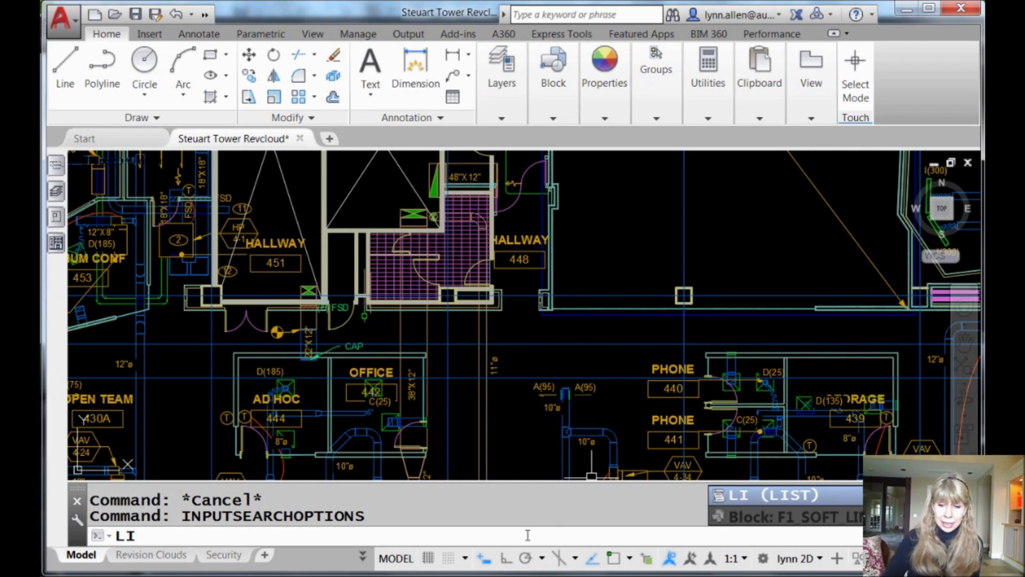
{"action": "key", "text": "BackSpace"}
{"action": "key", "text": "BackSpace"}
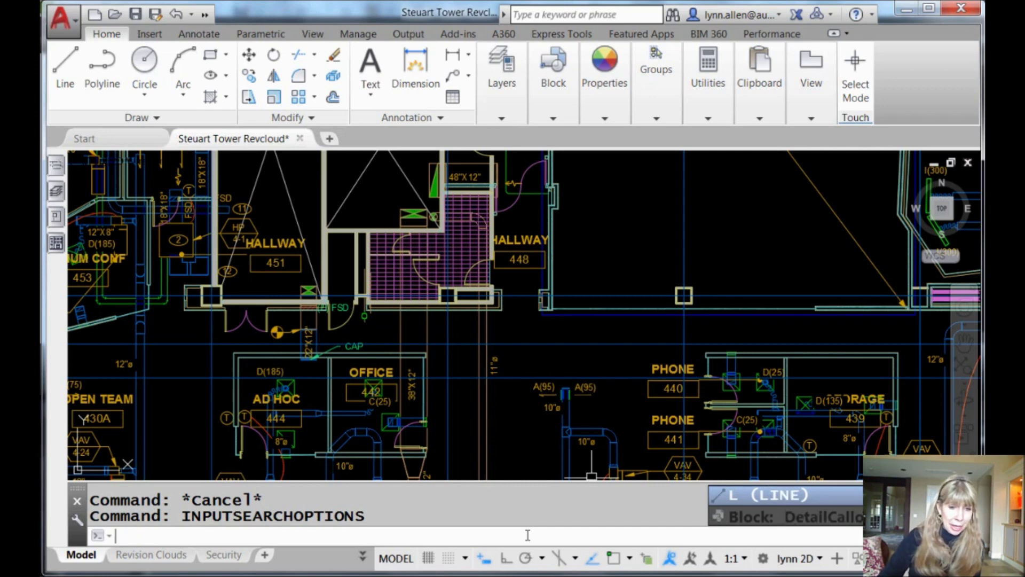
{"action": "type", "text": "input"}
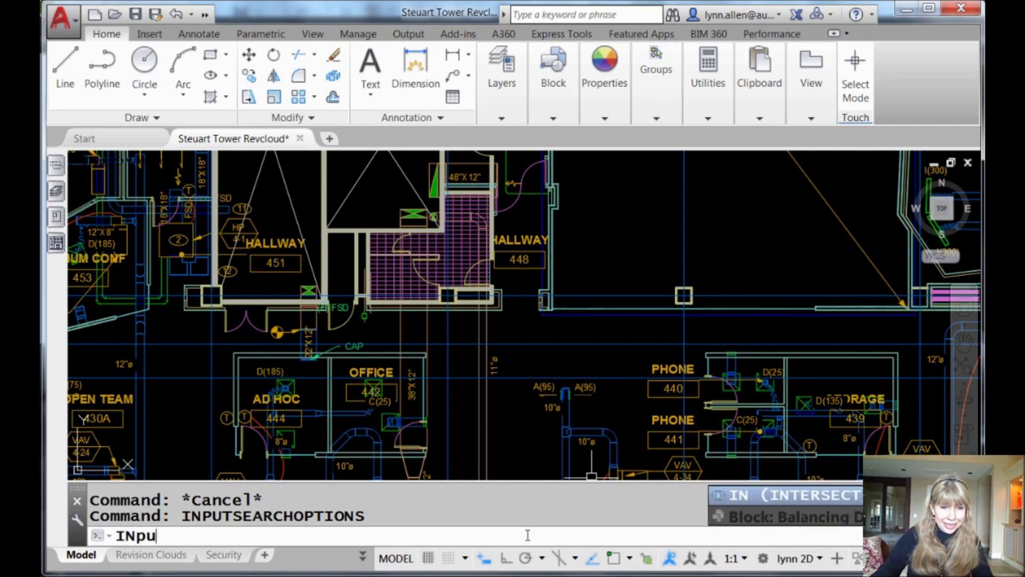
{"action": "type", "text": "sea"}
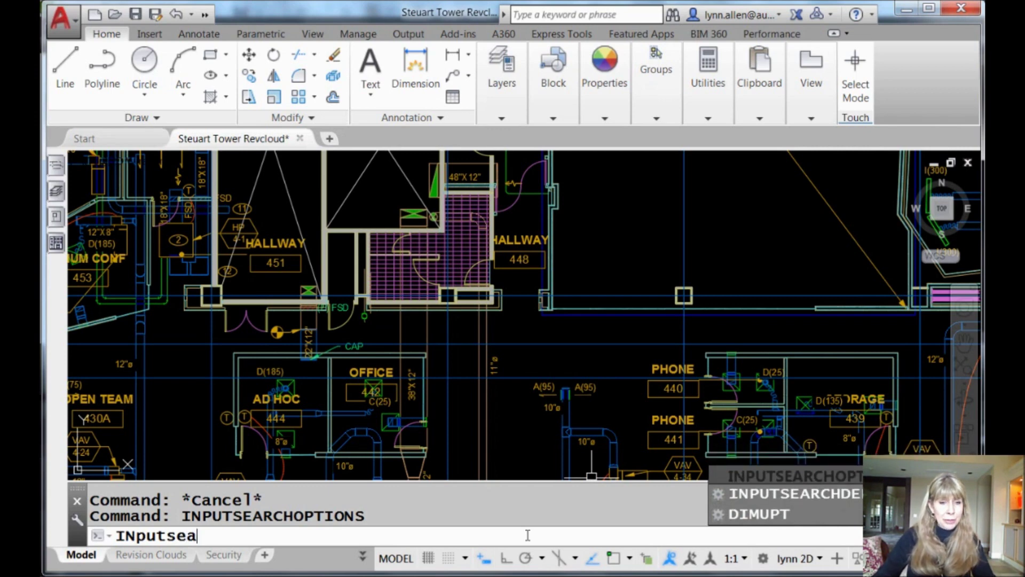
{"action": "key", "text": "Return"}
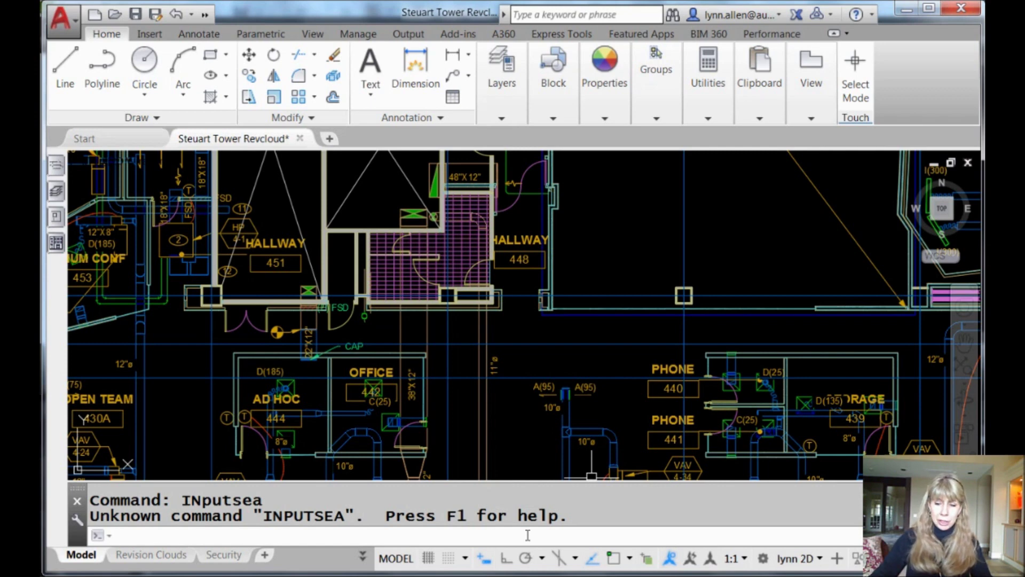
Reopen Input Search Options via the full INPUTSEARCHOPTIONS command and re-check Enable AutoComplete
{"action": "type", "text": "INPUTSEARCHOPTIONS"}
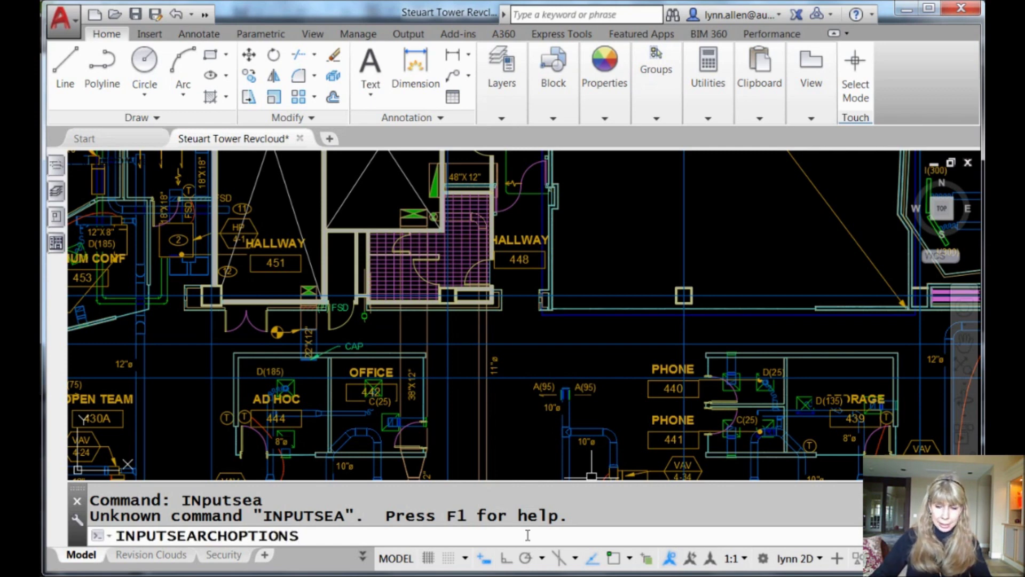
{"action": "key", "text": "Return"}
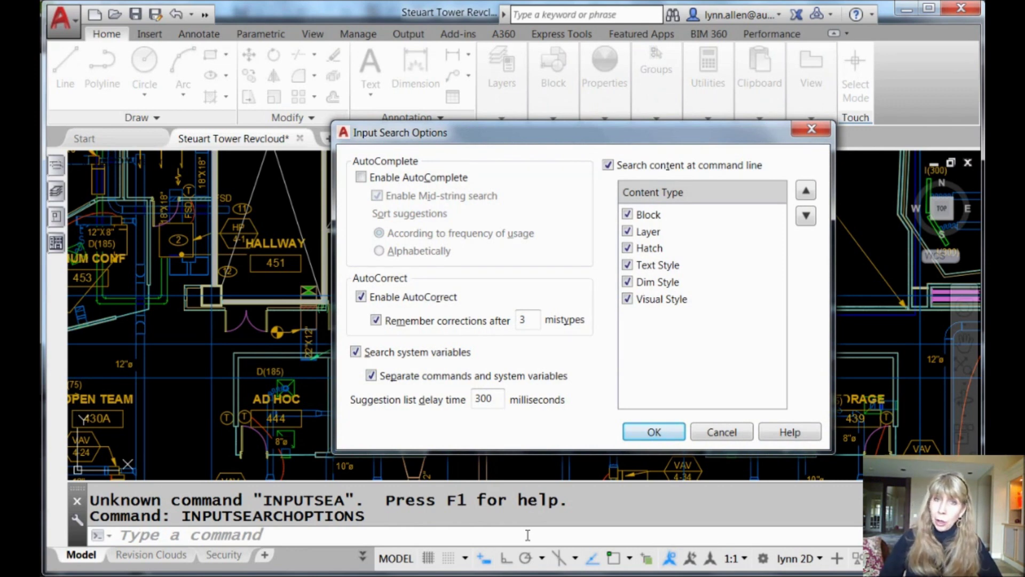
{"action": "left_click", "coordinate": [362, 178]}
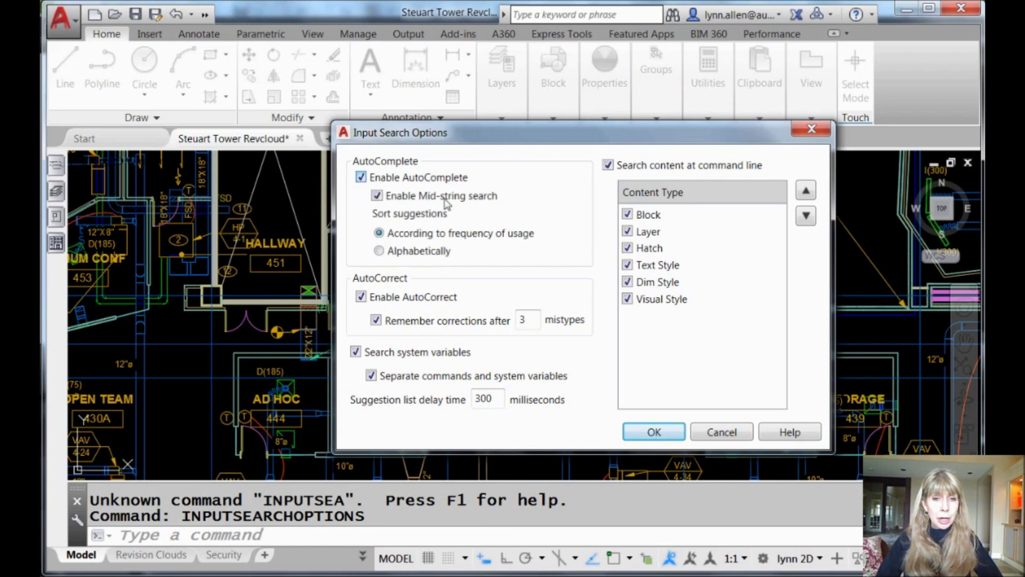